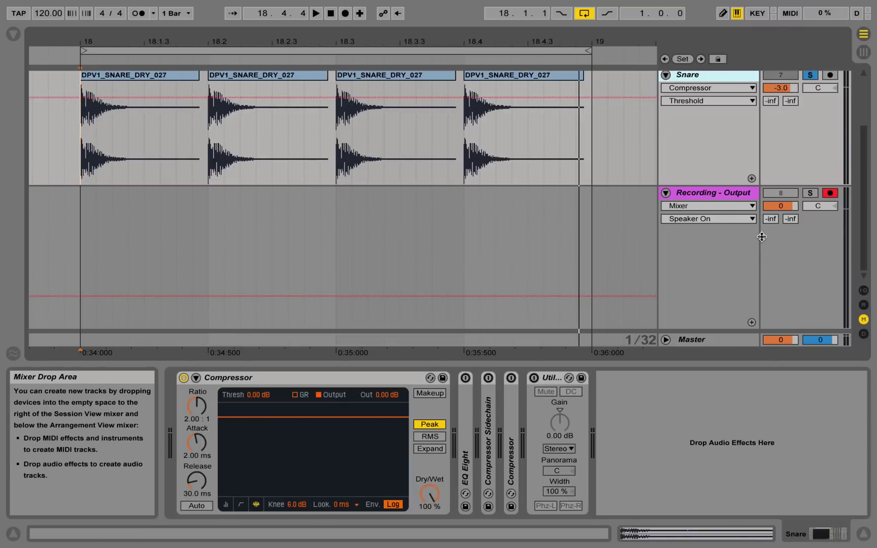
Capture a dry snare reference take on Recording - Output, threshold still at 0 dB
left_click(344, 13)
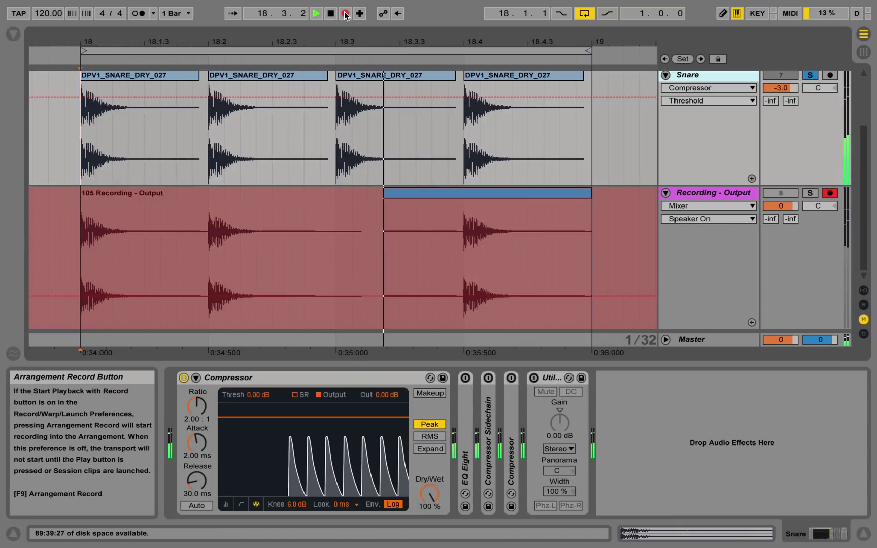
key("space")
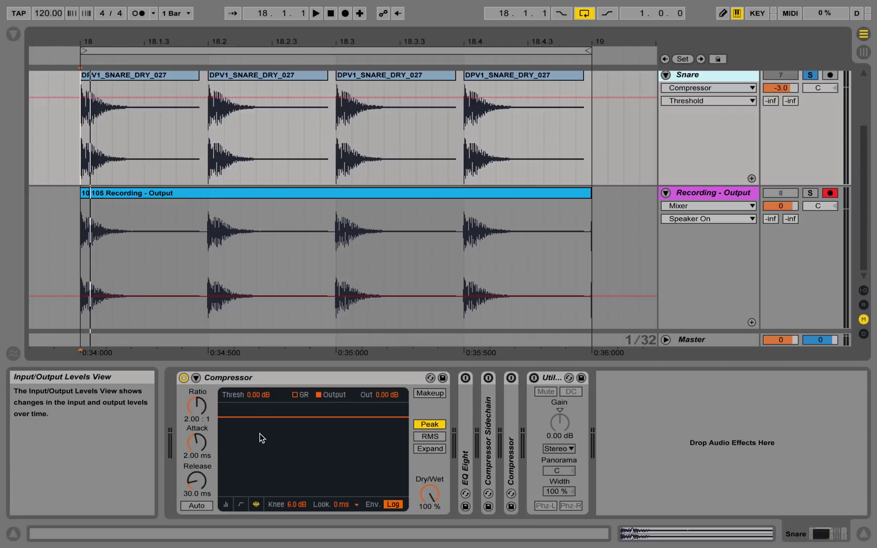
Record a new snare take while pulling the Compressor threshold down to −30.4 dB
key("space")
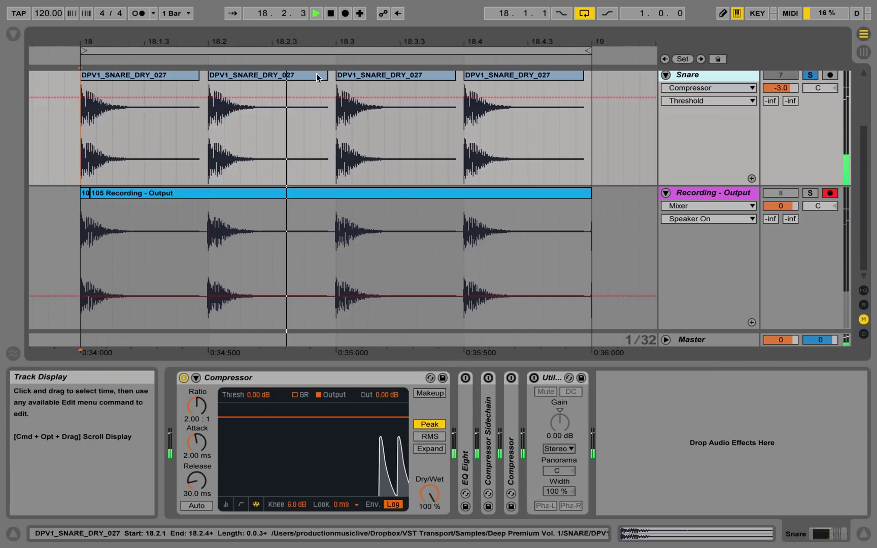
left_click(345, 14)
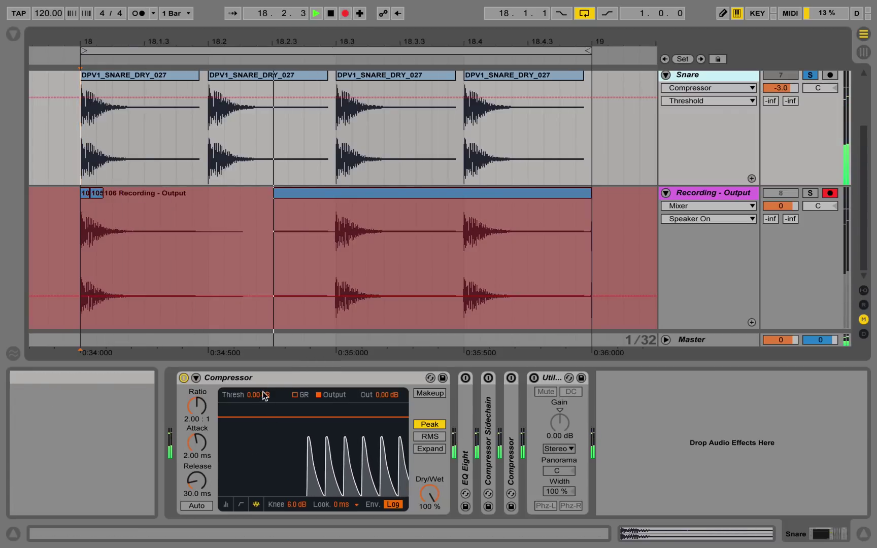
left_click_drag(256, 395, 256, 466)
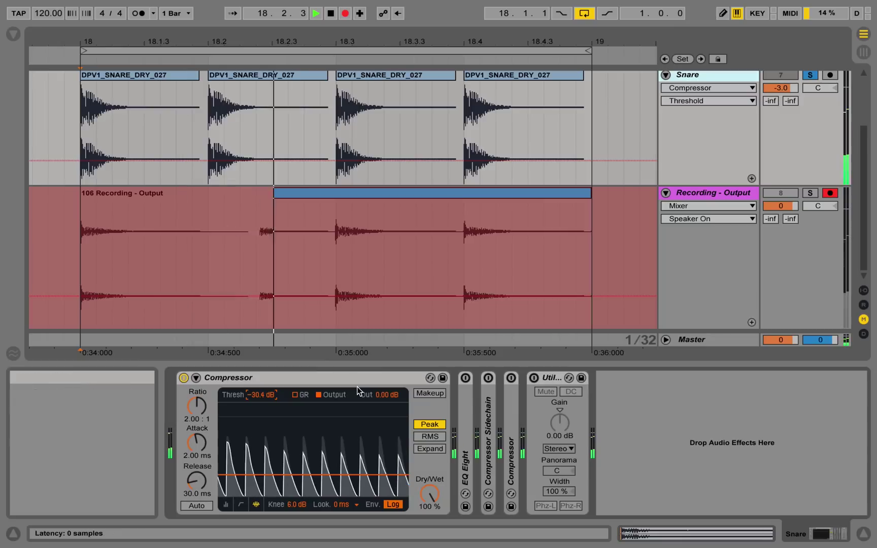
key("space")
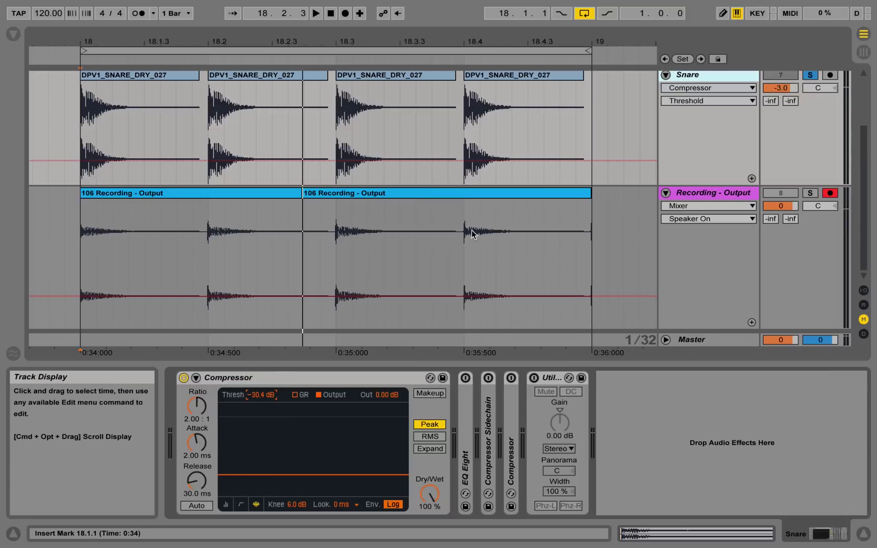
Zoom into the third snare hit's attack transient, then back out to all four hits
left_click_drag(350, 41, 347, 56)
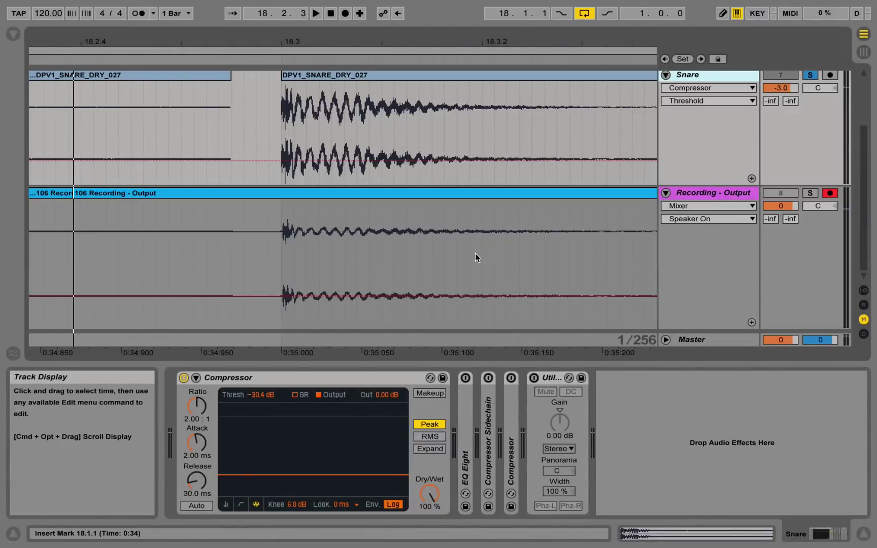
left_click_drag(286, 41, 286, 53)
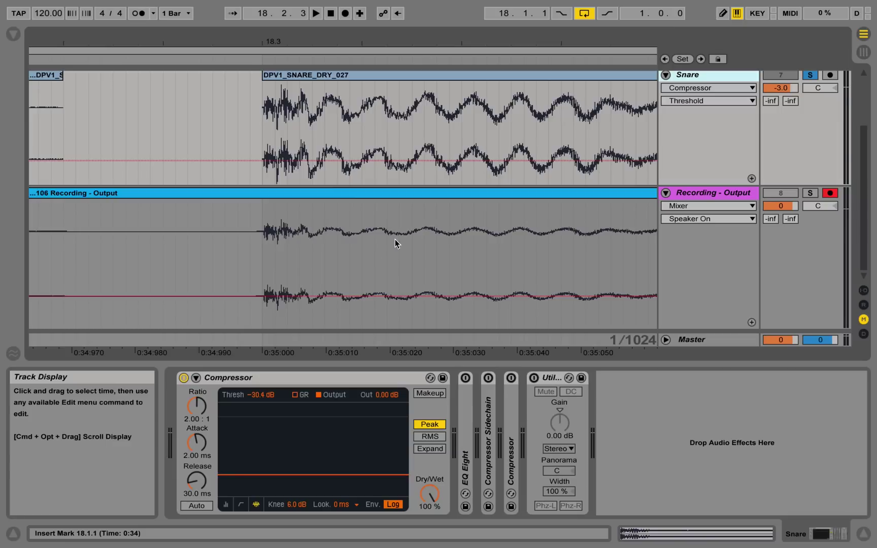
left_click_drag(387, 43, 334, 45)
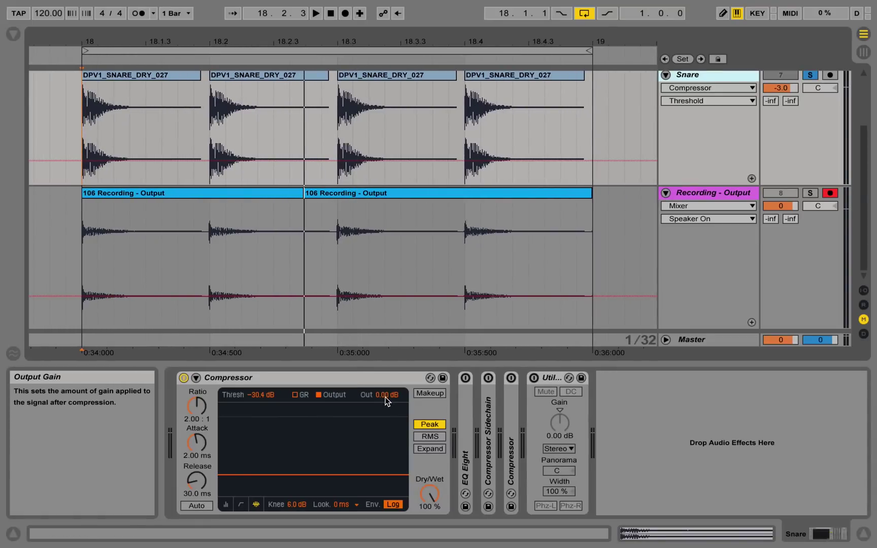
Record take 107 while raising the Compressor output gain to 7.31 dB
left_click(345, 13)
left_click_drag(386, 394, 385, 346)
key("space")
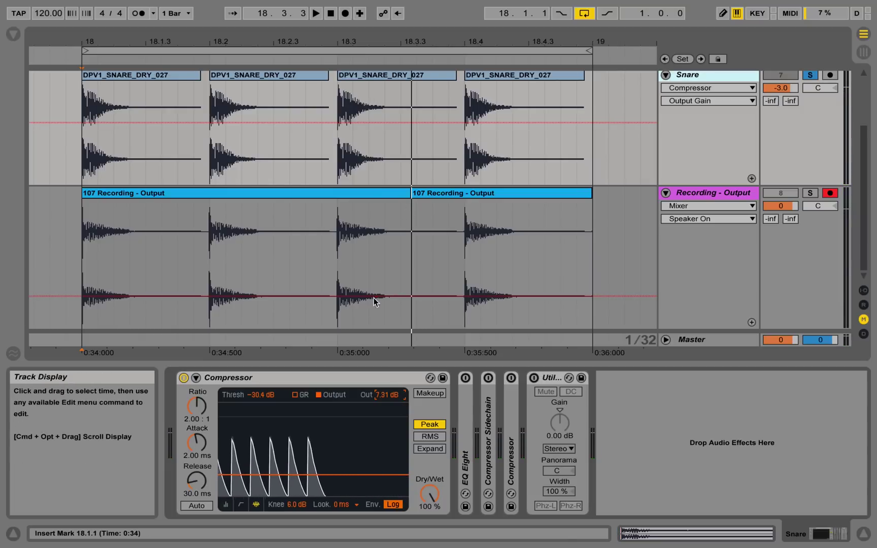
Zoom deep into the recorded hit's transient, mark its first milliseconds, then zoom back out to the bar
left_click_drag(337, 45, 337, 102)
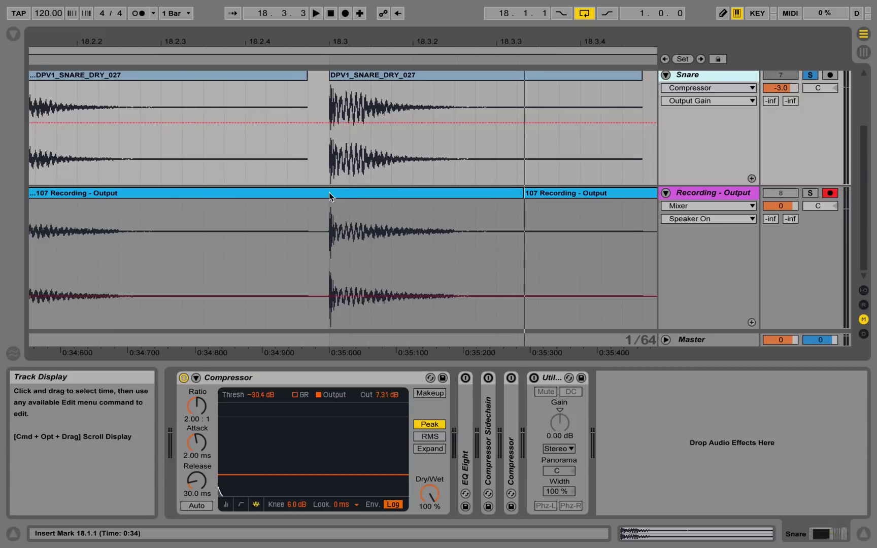
left_click_drag(335, 46, 351, 190)
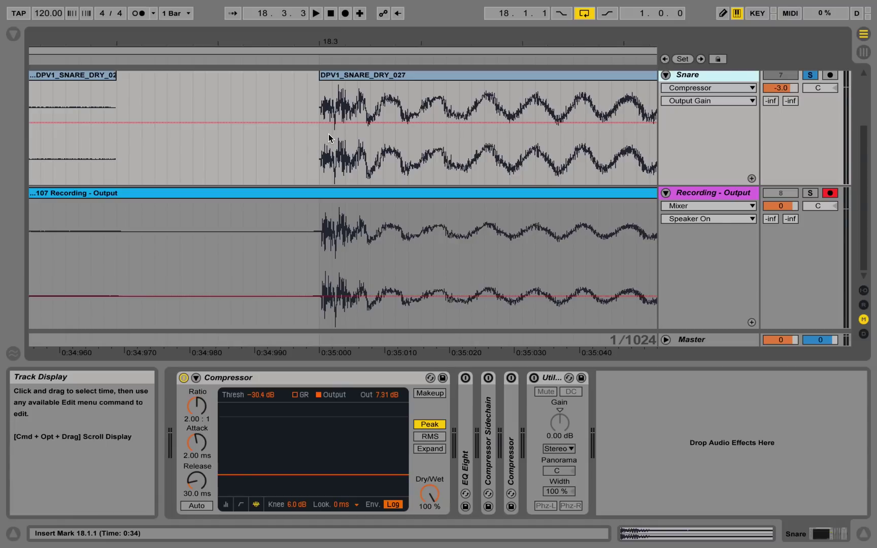
left_click_drag(328, 43, 327, 65)
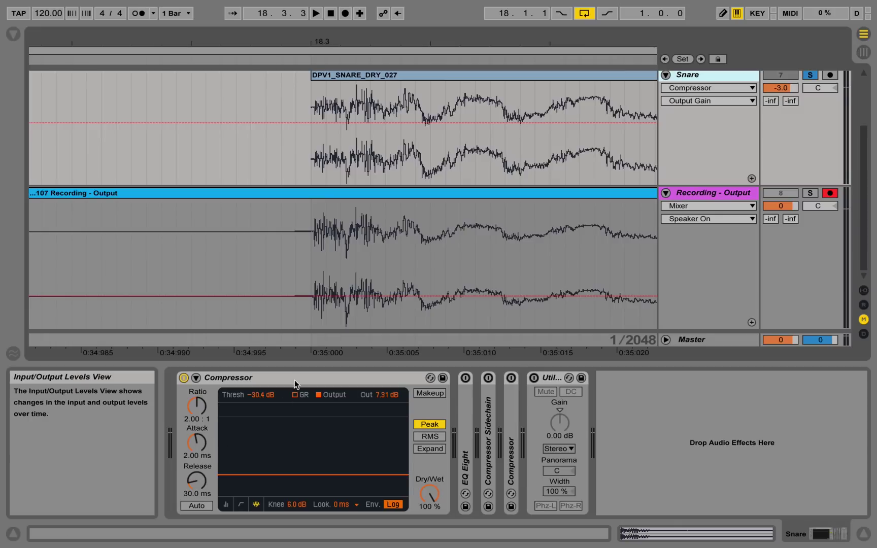
left_click_drag(315, 265, 355, 272)
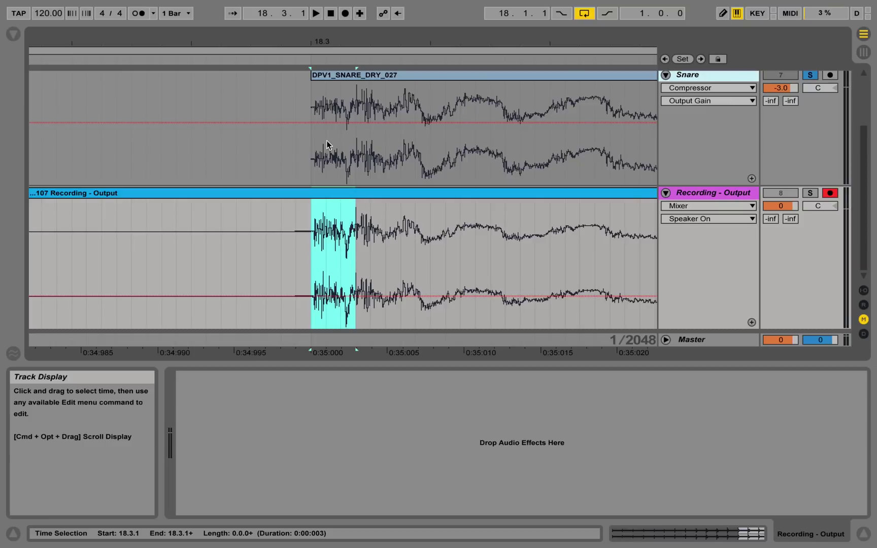
left_click(316, 159)
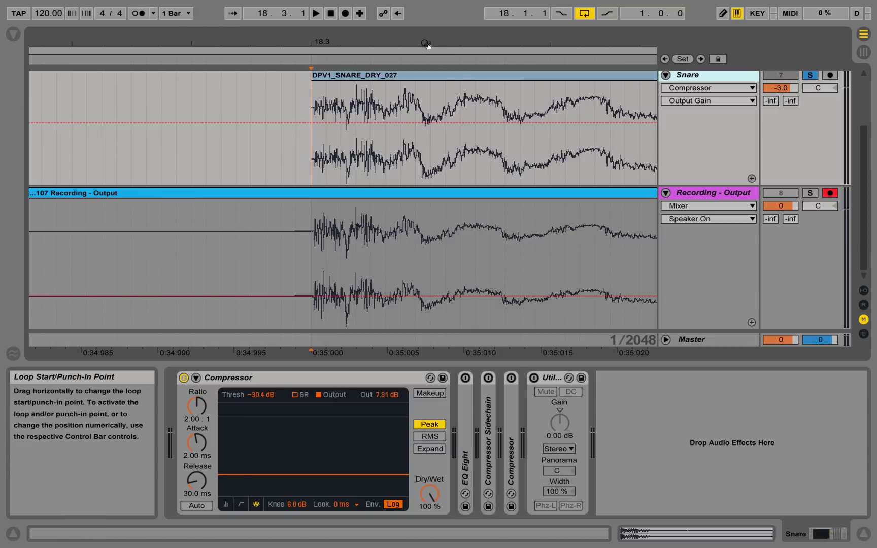
left_click_drag(421, 42, 383, 24)
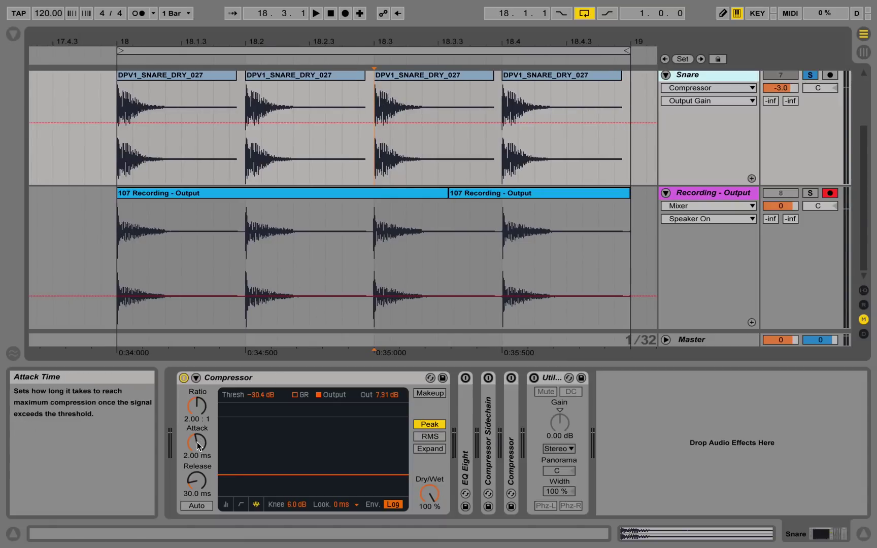
Drop the attack to 0.01 ms, record take 108, and set the insert mark at 18.1.2
left_click_drag(196, 442, 197, 477)
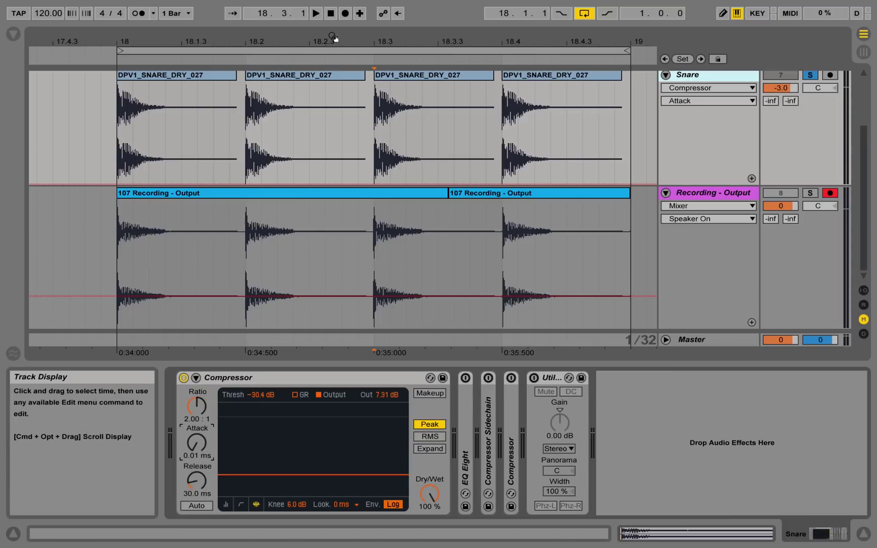
left_click(345, 13)
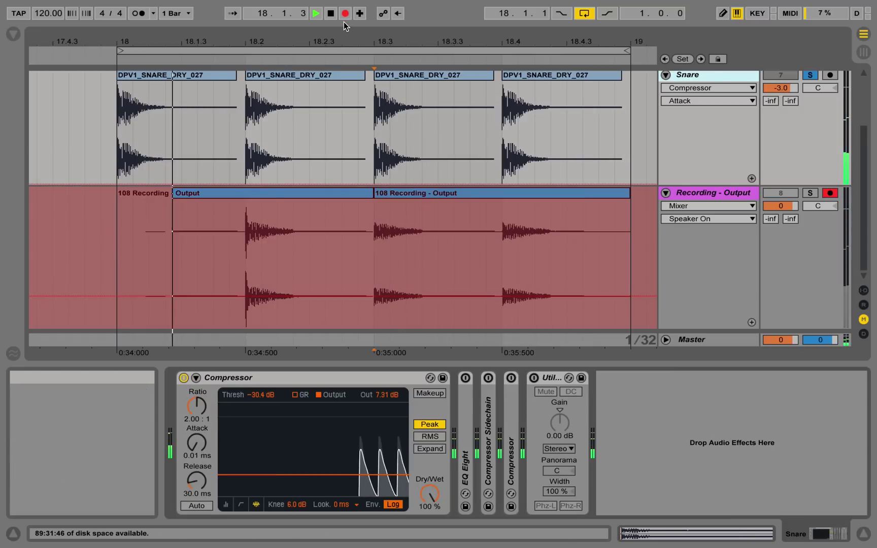
key("space")
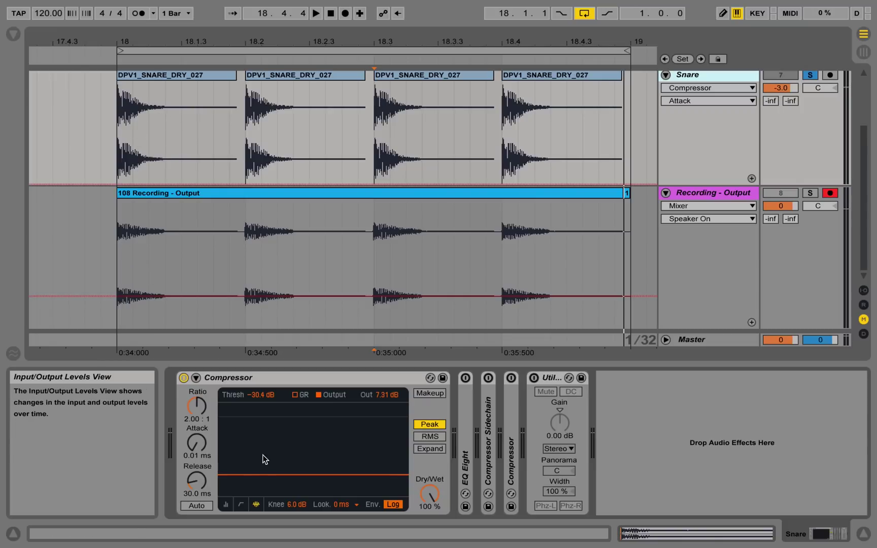
left_click(149, 114)
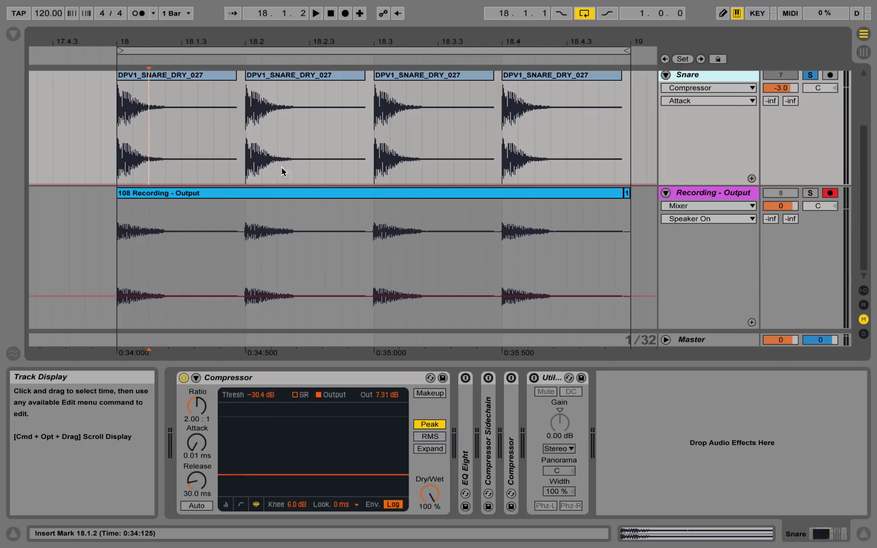
Record take 109 while bypassing and re-enabling the Compressor twice
left_click(347, 14)
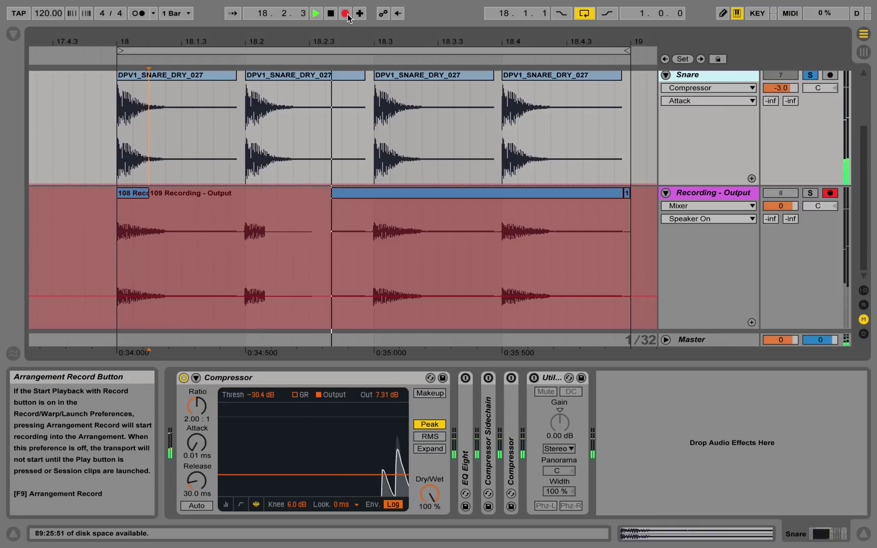
left_click(183, 378)
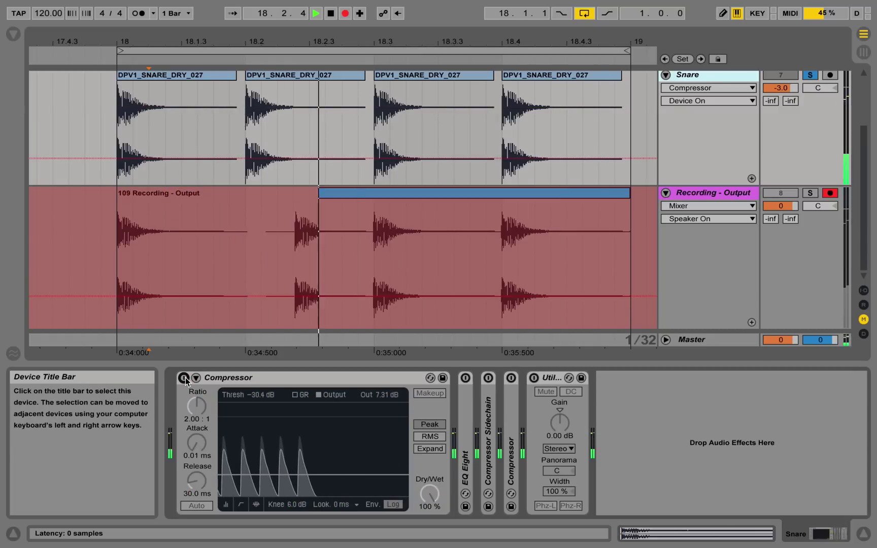
left_click(183, 378)
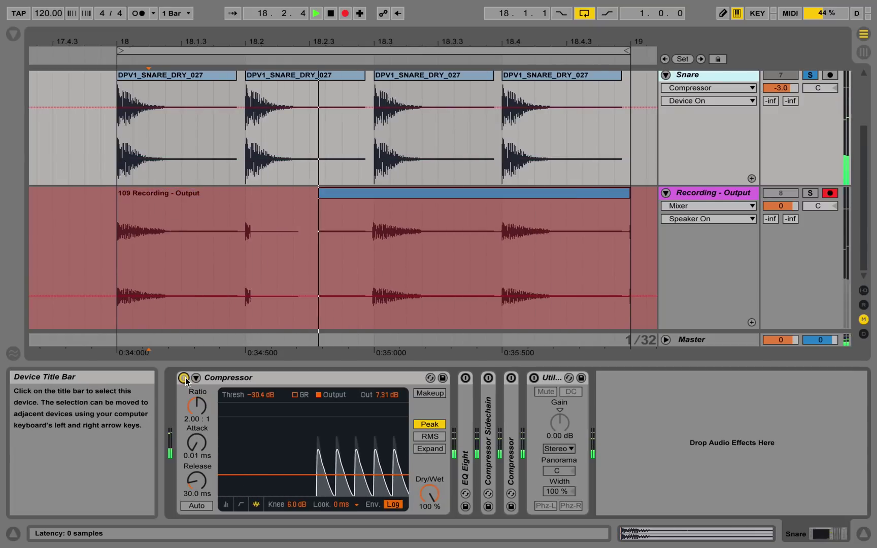
left_click(184, 378)
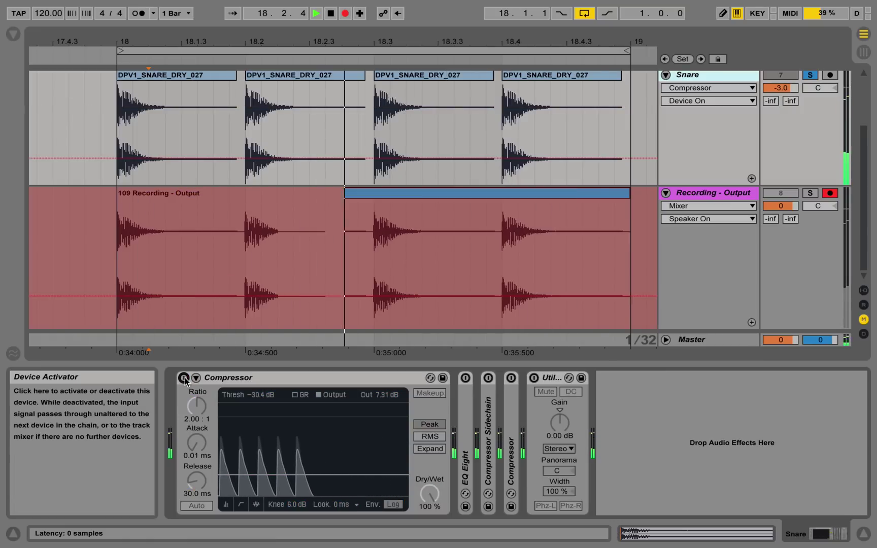
left_click(184, 378)
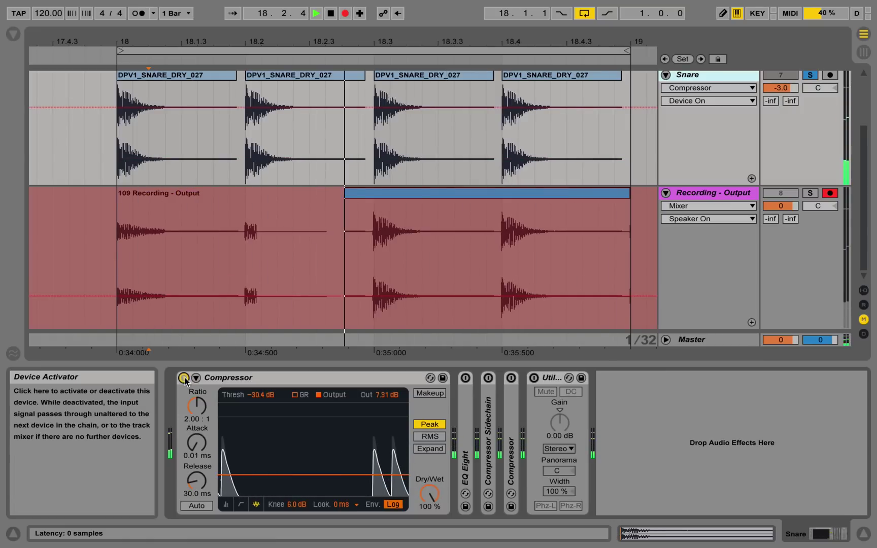
key("space")
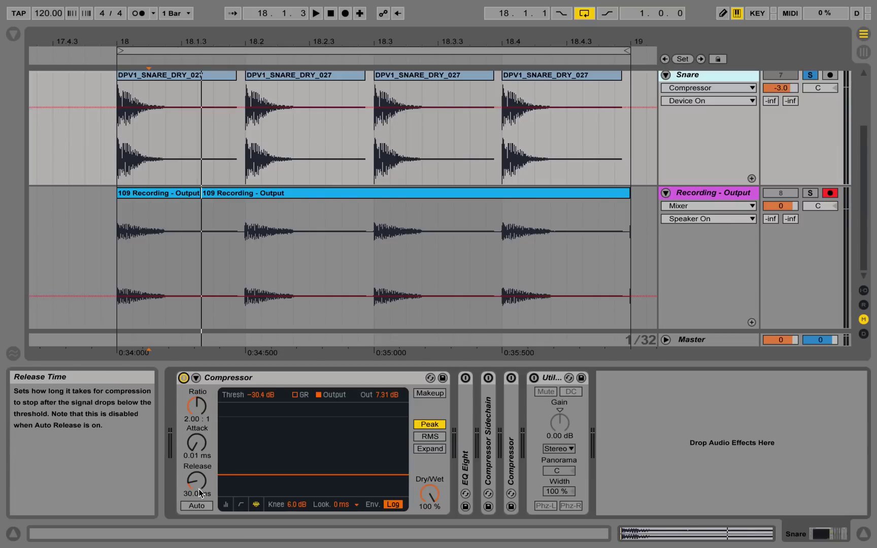
Record take 110 while raising Release to 228 ms and Ratio to 2.17:1
left_click(345, 14)
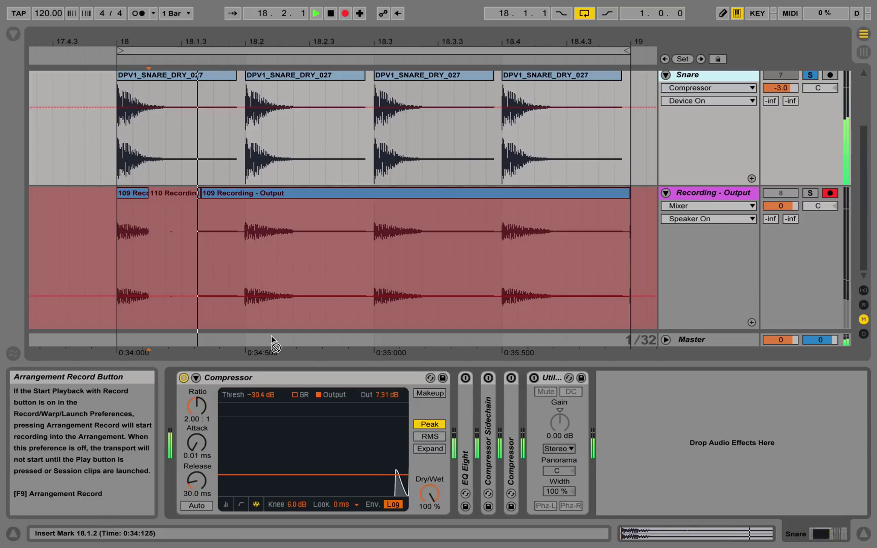
left_click_drag(197, 481, 200, 443)
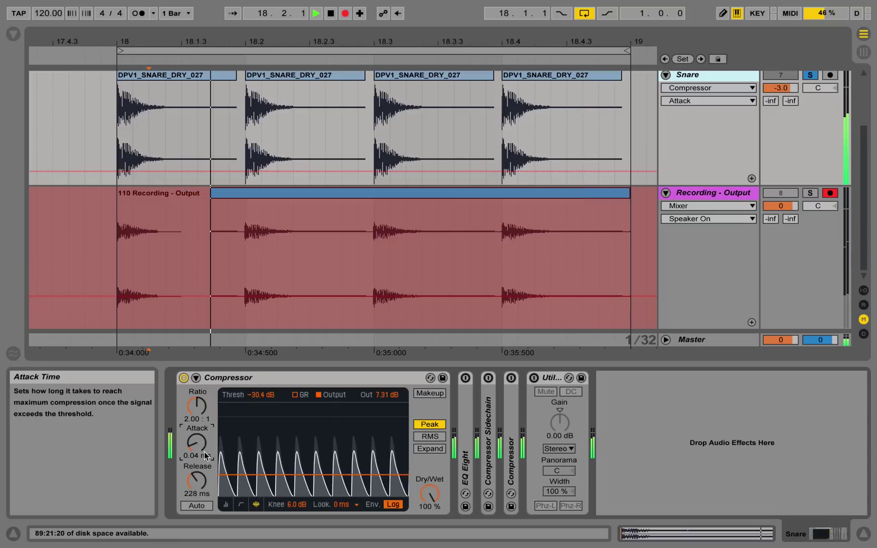
left_click_drag(197, 405, 196, 392)
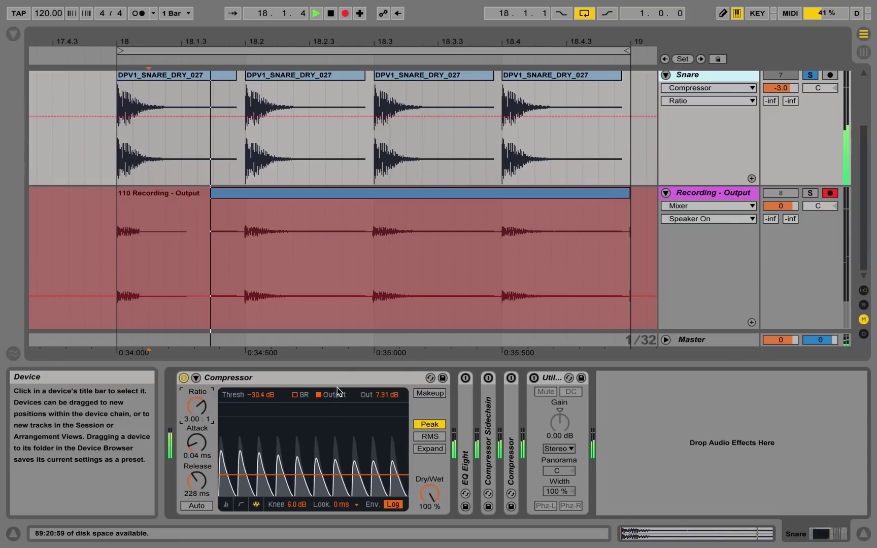
Stop the take and raise the Compressor ratio to 3.82:1 while the loop plays
key("space")
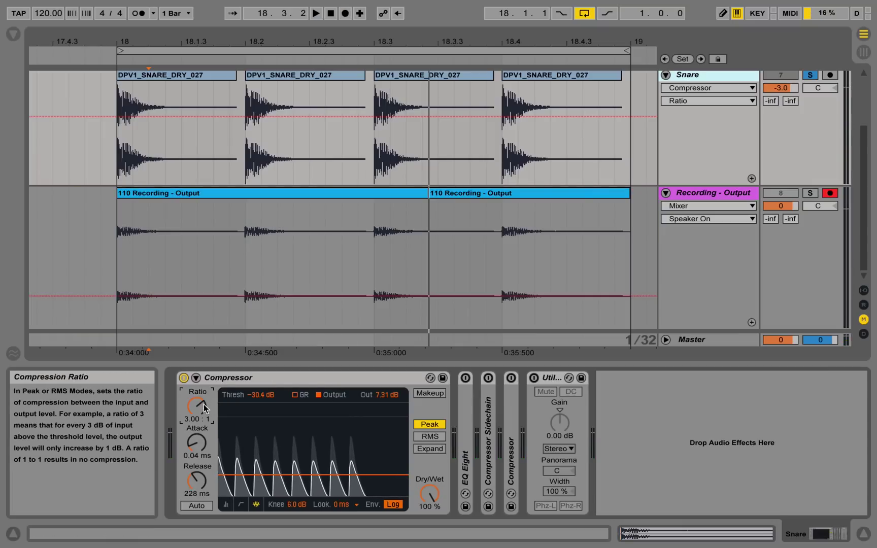
key("space")
left_click_drag(203, 404, 204, 394)
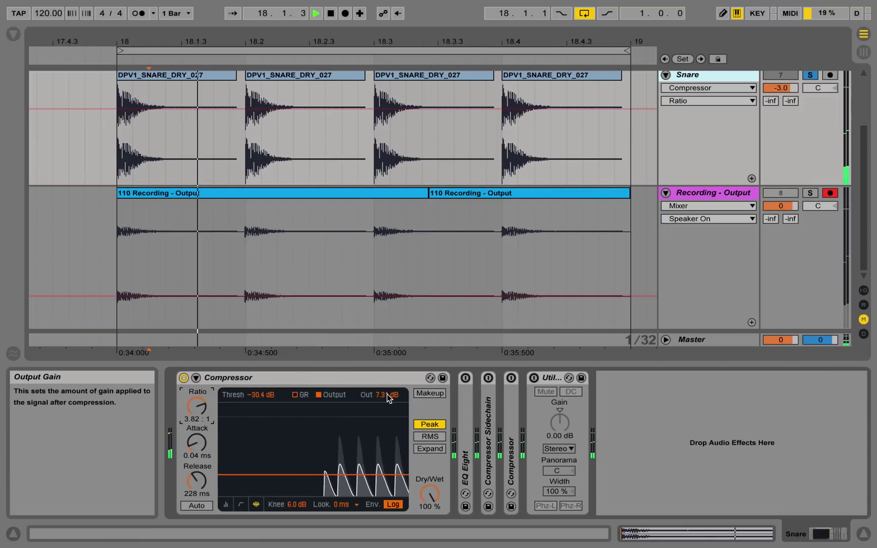
key("space")
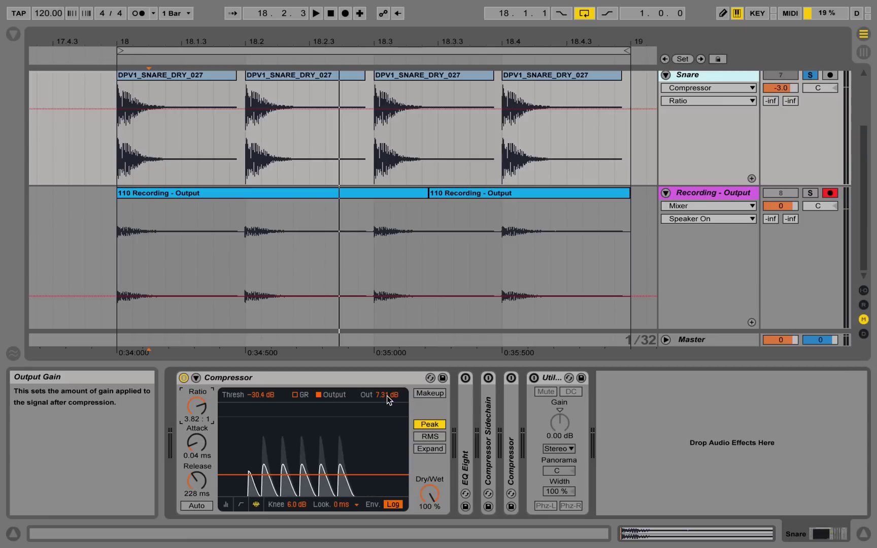
Boost the Compressor output to 18.6 dB and record take 111
left_click_drag(387, 395, 386, 378)
key("space")
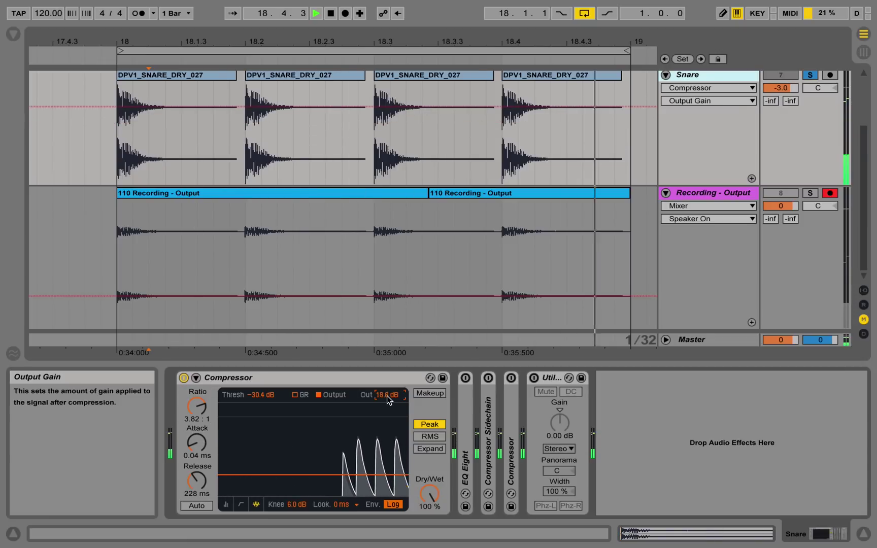
left_click(345, 14)
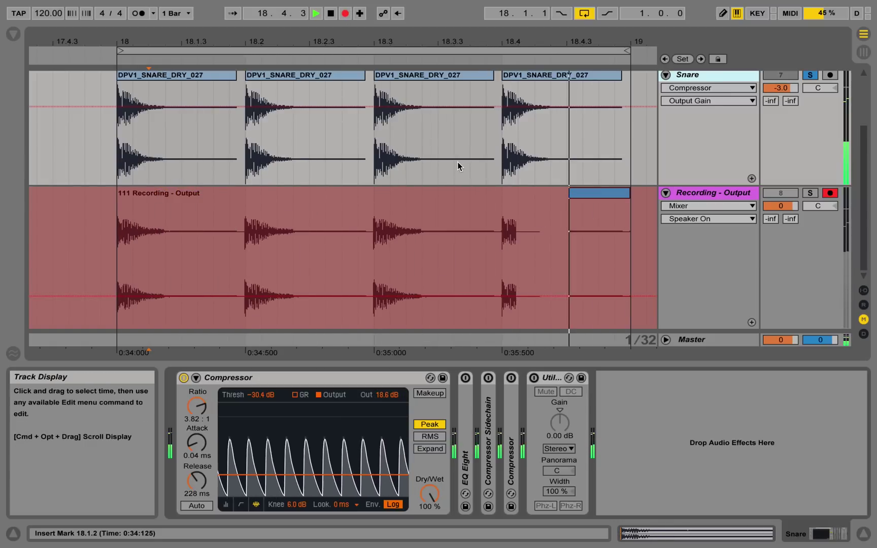
key("space")
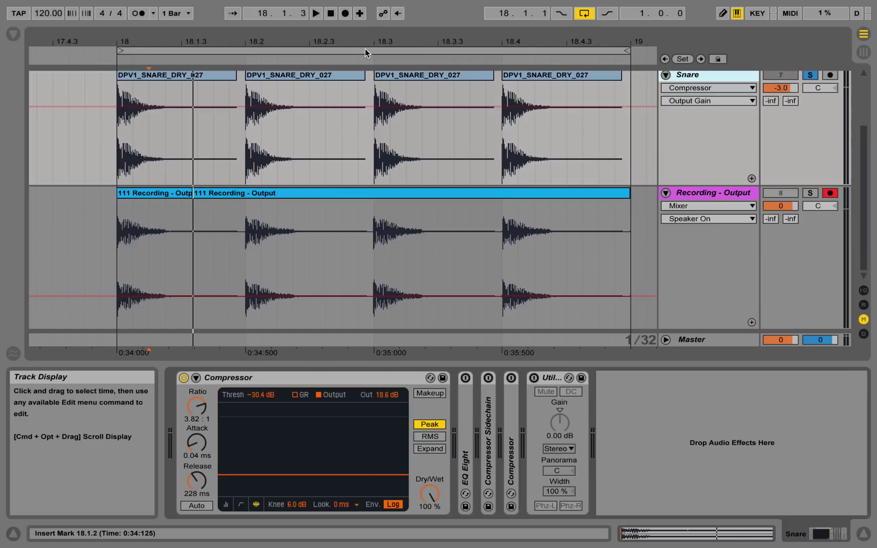
Record take 112 while switching the Compressor off and on twice during the loop
left_click(344, 22)
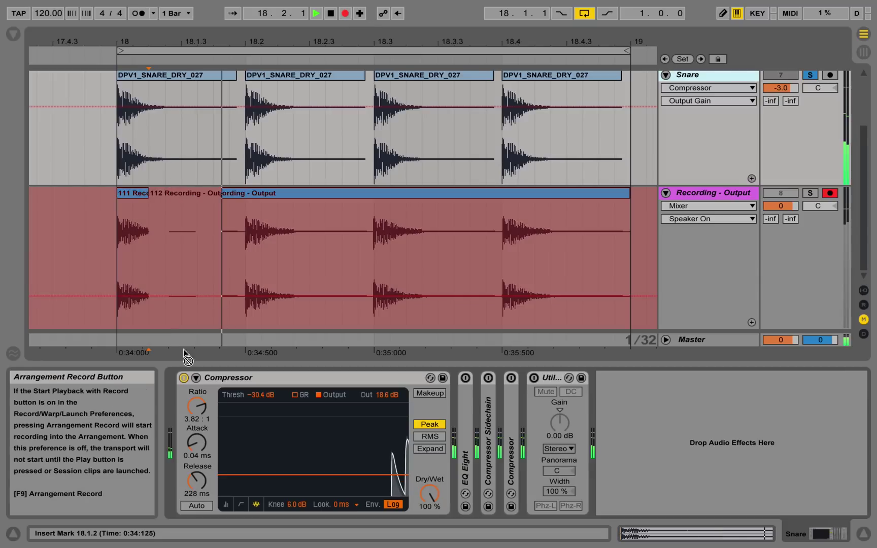
left_click(183, 378)
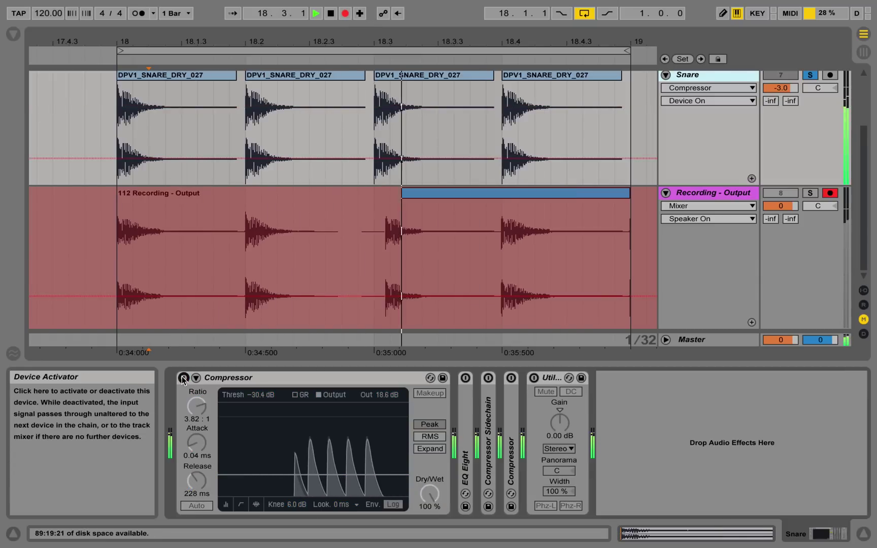
left_click(183, 378)
left_click(184, 378)
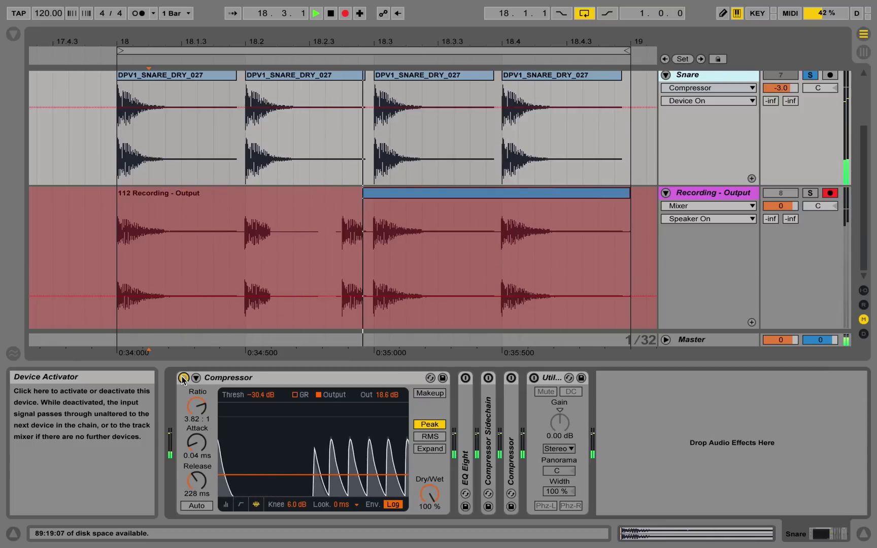
left_click(184, 379)
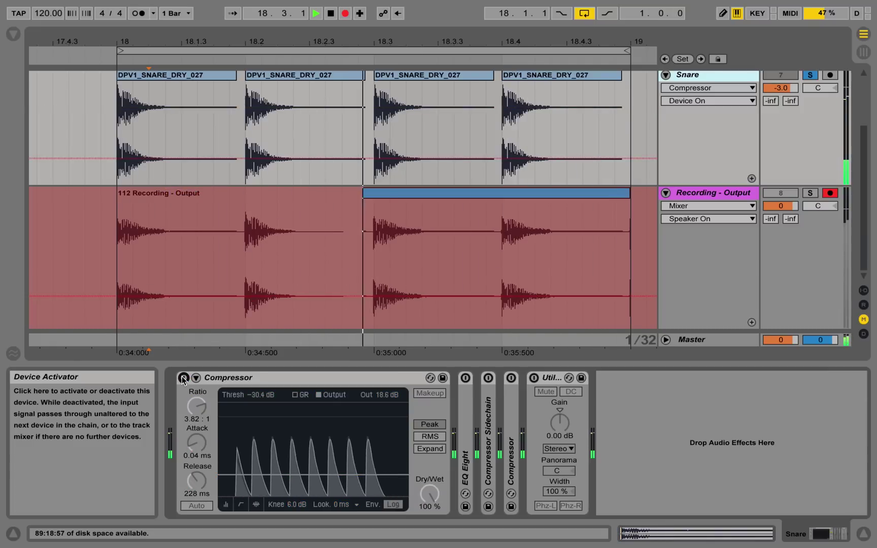
left_click(184, 379)
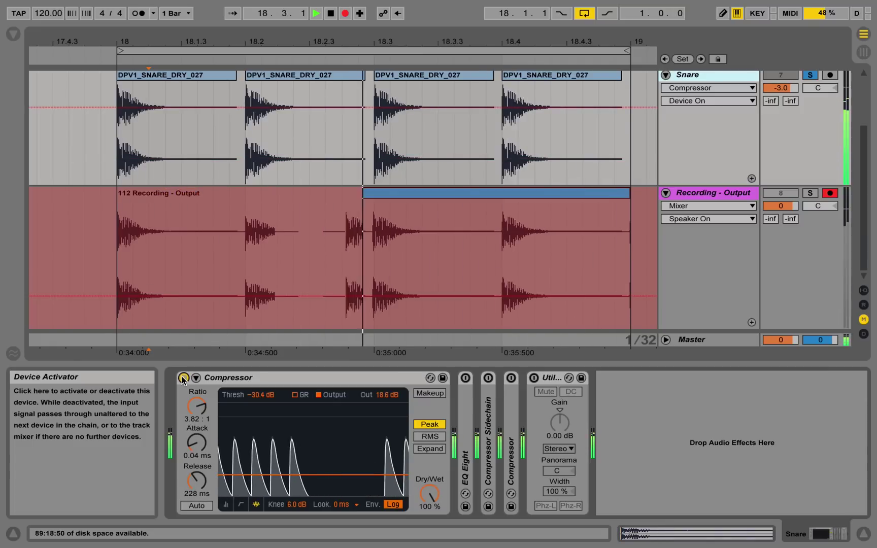
key("space")
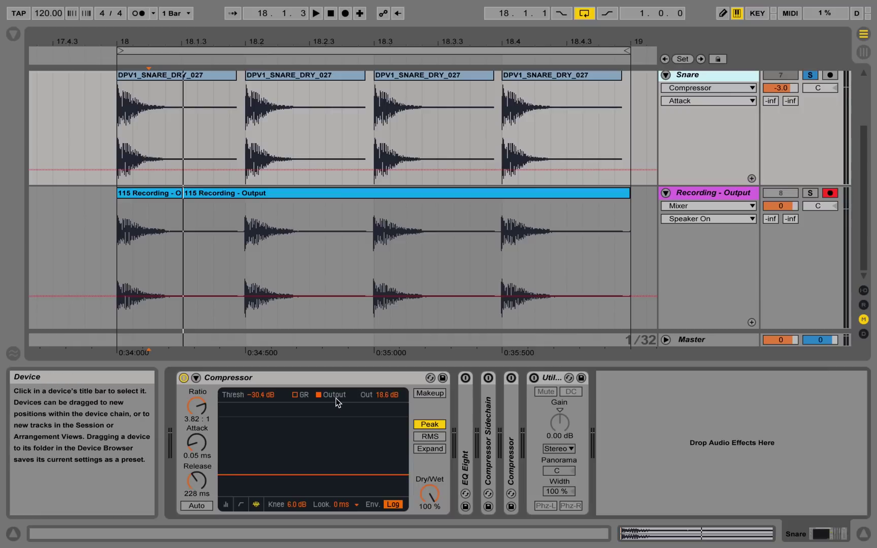
Cut the output to 6.75 dB, then record take 116 while lengthening attack to 7.20 ms
left_click_drag(387, 395, 388, 429)
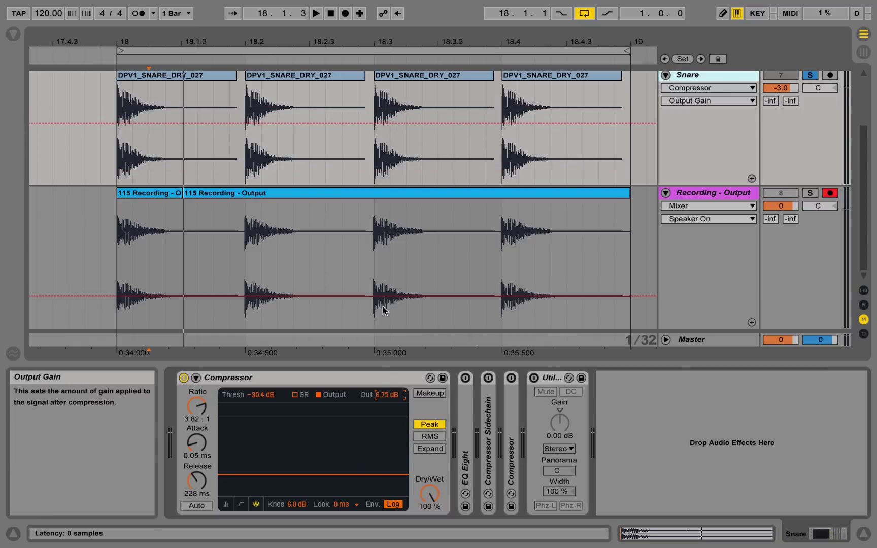
left_click(345, 13)
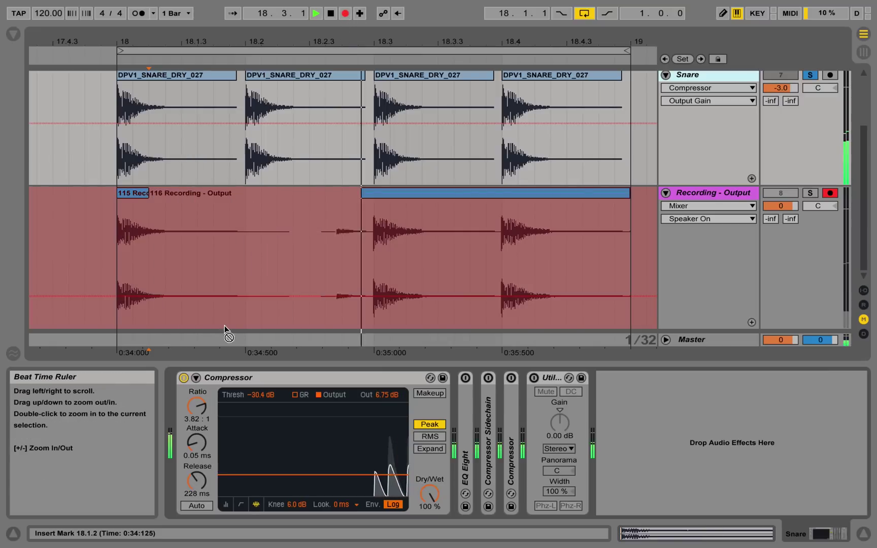
left_click_drag(197, 442, 197, 421)
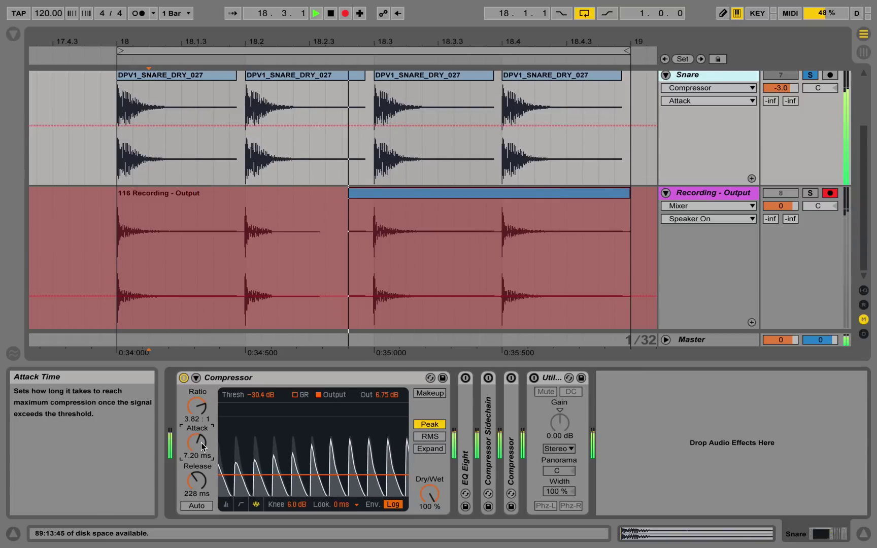
key("space")
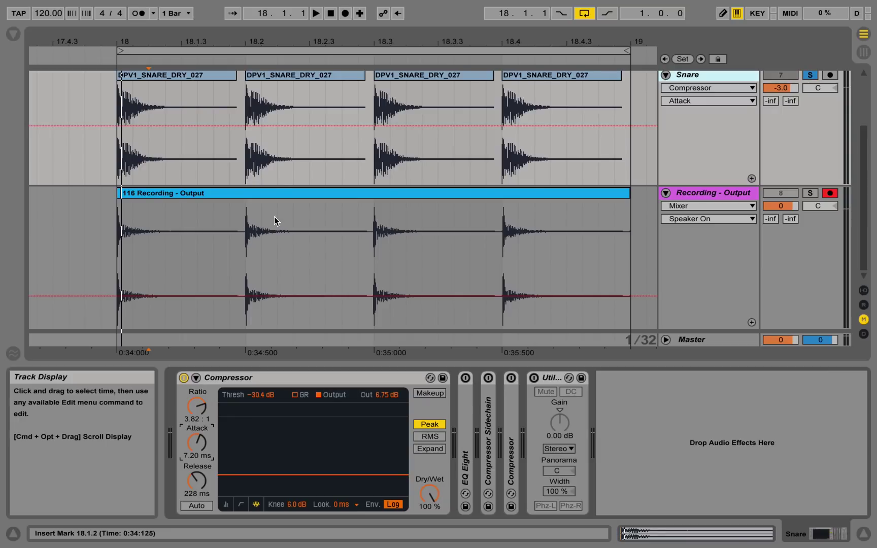
Record take 117 while bypassing and re-enabling the Compressor twice
left_click(345, 14)
left_click(183, 378)
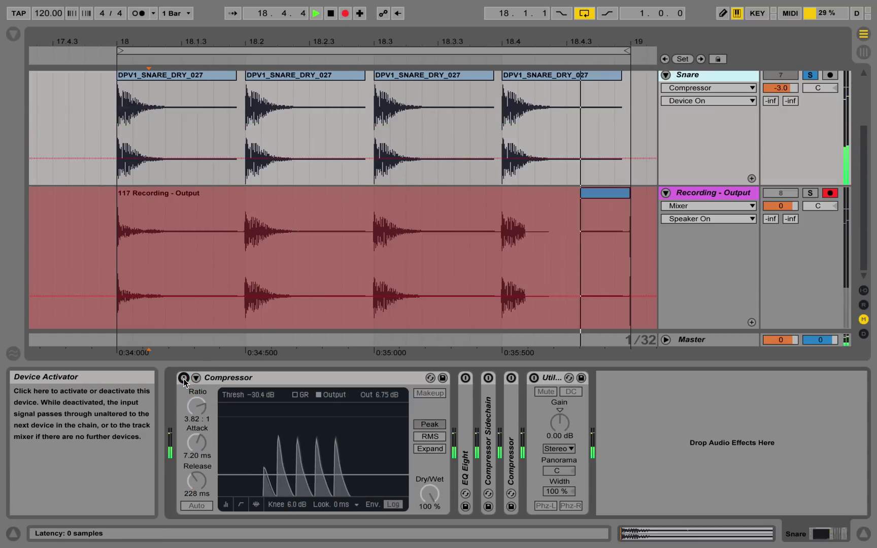
left_click(183, 378)
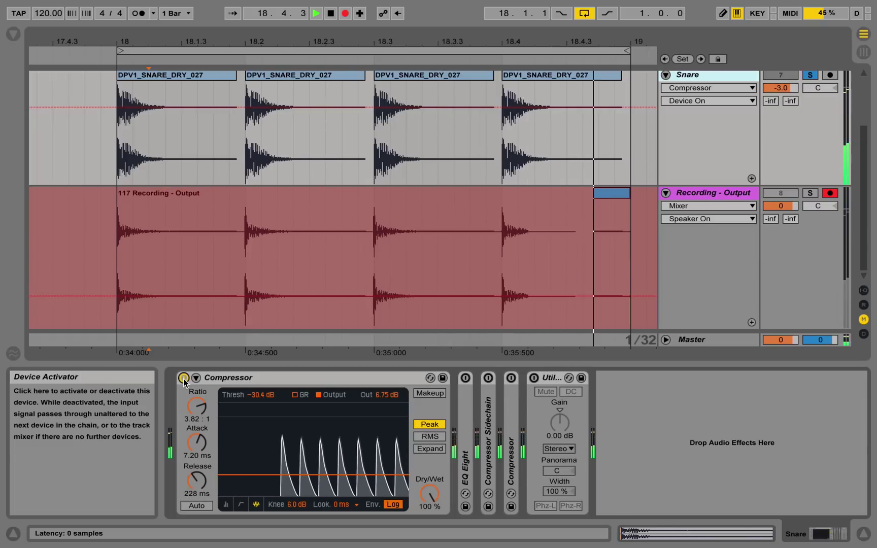
left_click(184, 378)
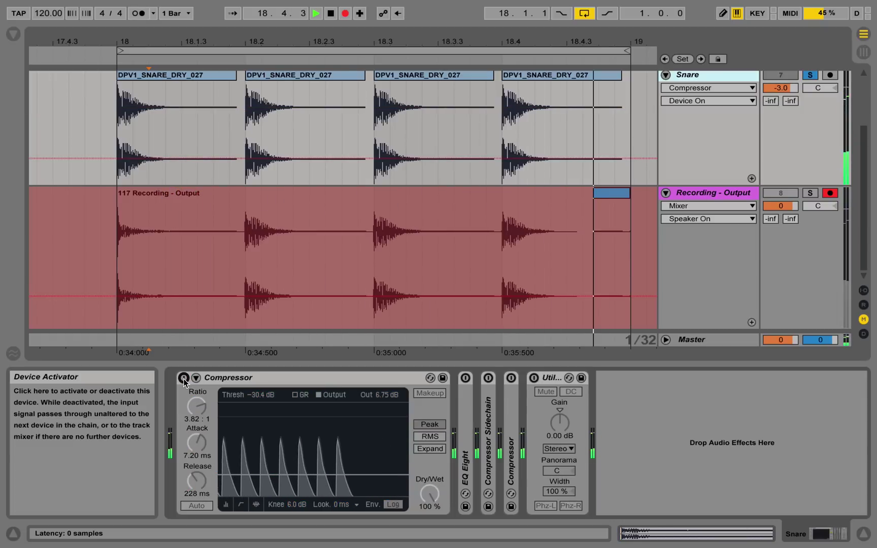
left_click(183, 378)
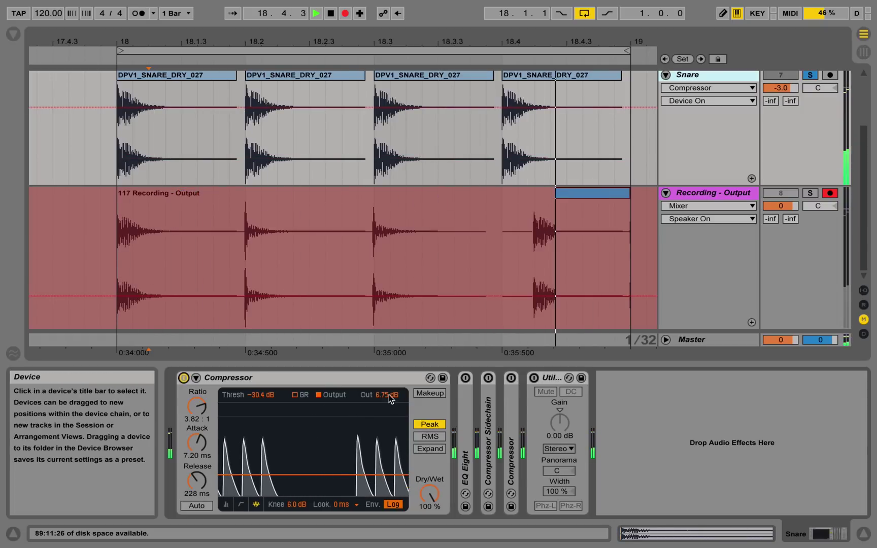
Set output to 2.81 dB and threshold to −25.1 dB, bypass the Compressor, and stop
left_click_drag(388, 395, 388, 409)
left_click_drag(273, 395, 274, 368)
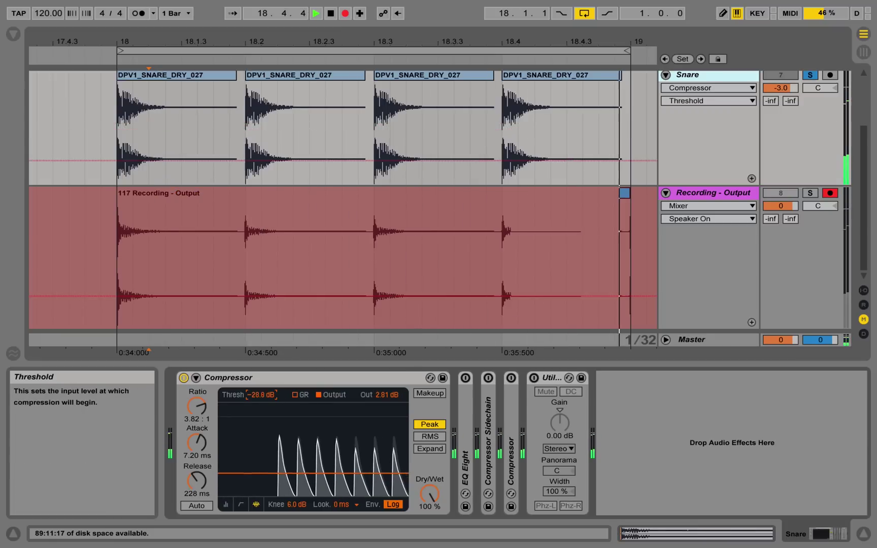
left_click(184, 378)
key("space")
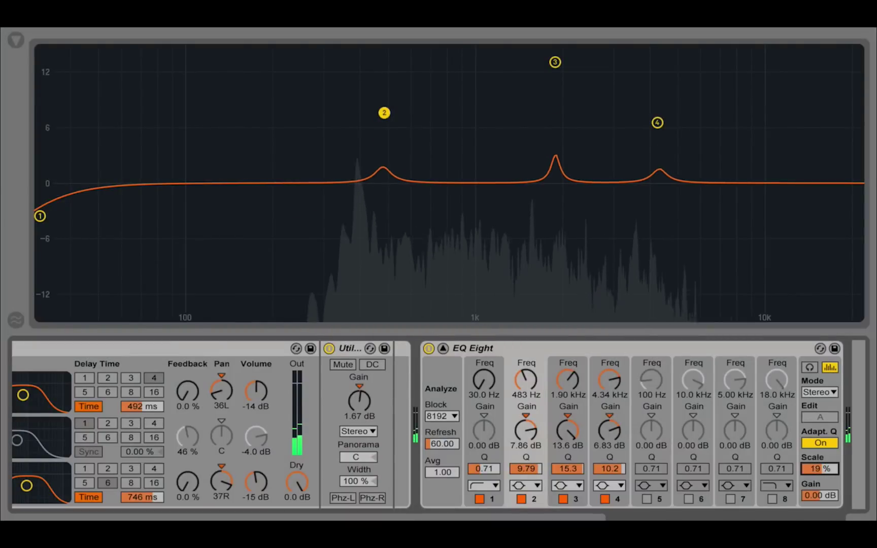
Set EQ Eight Scale negative, choose Sinoid Fold in A Bit Warmer, cut band 3 to -4.94 dB
left_click_drag(819, 468, 819, 521)
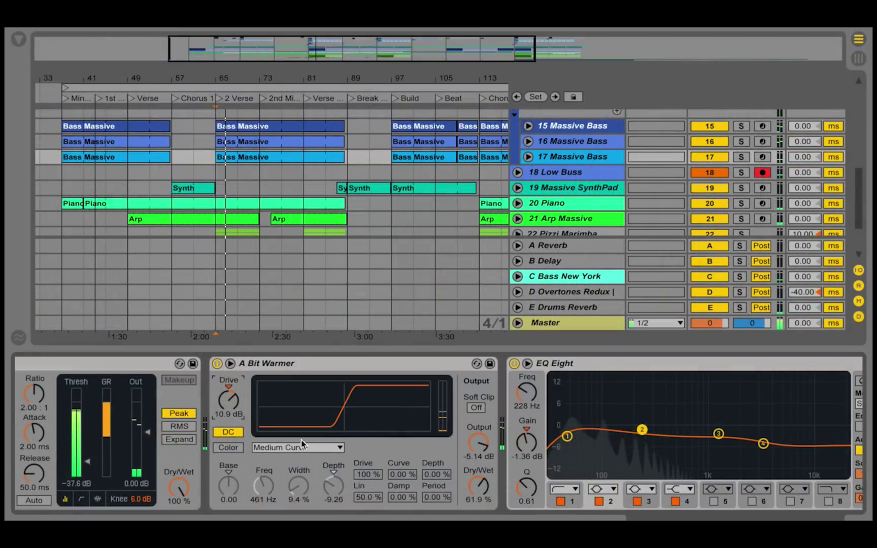
left_click(305, 447)
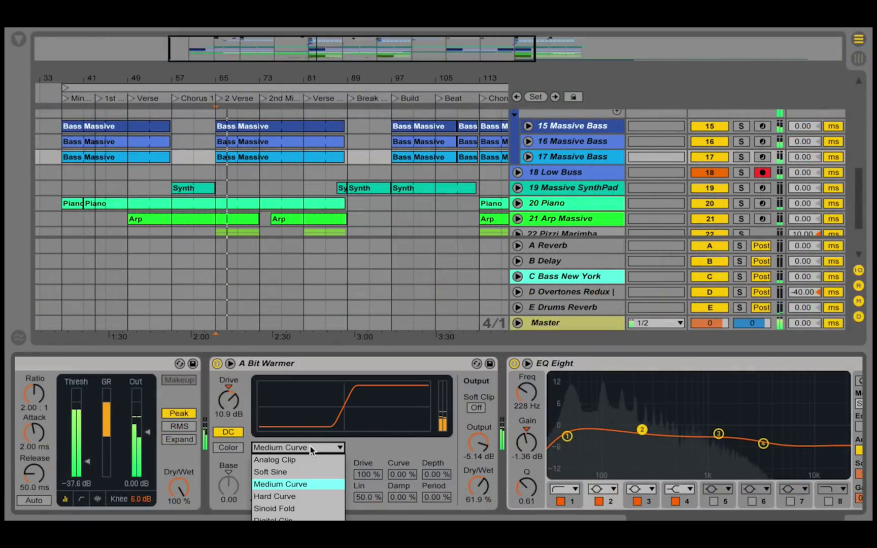
left_click(314, 508)
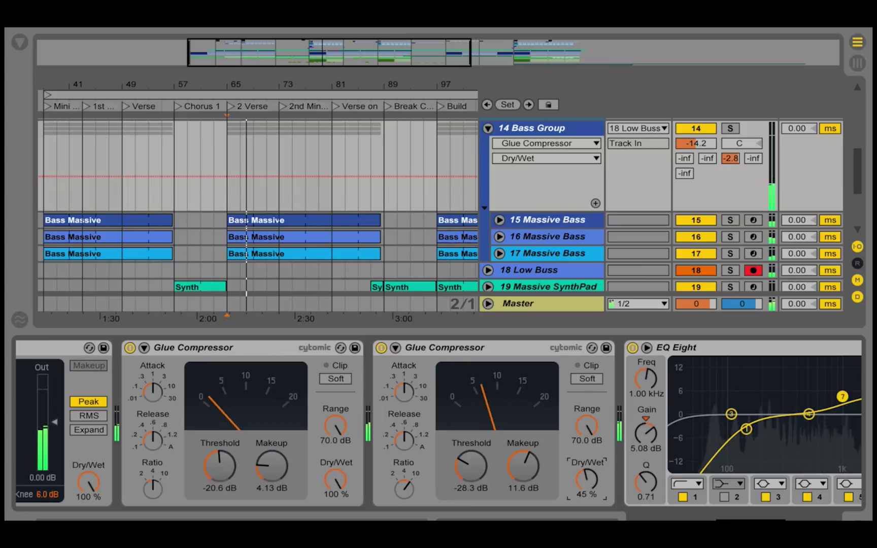
scroll(438, 423, "left", 5)
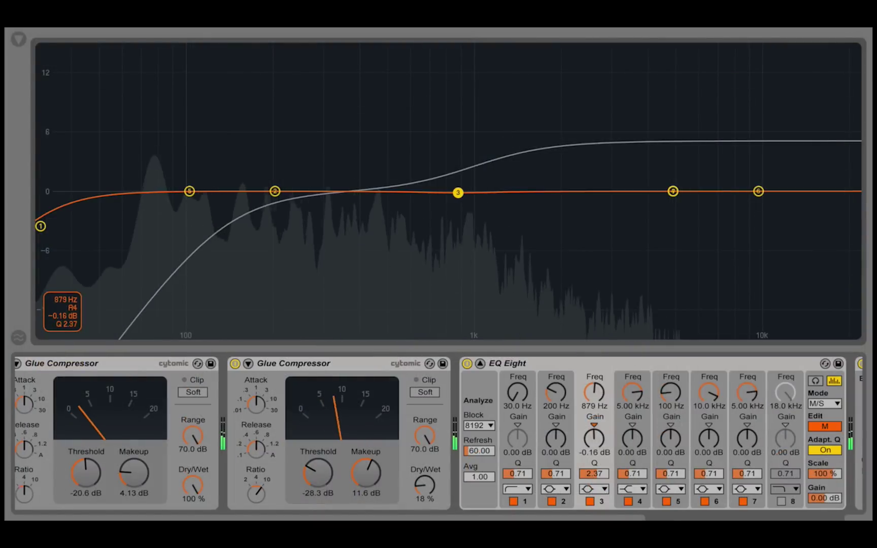
left_click_drag(458, 192, 457, 238)
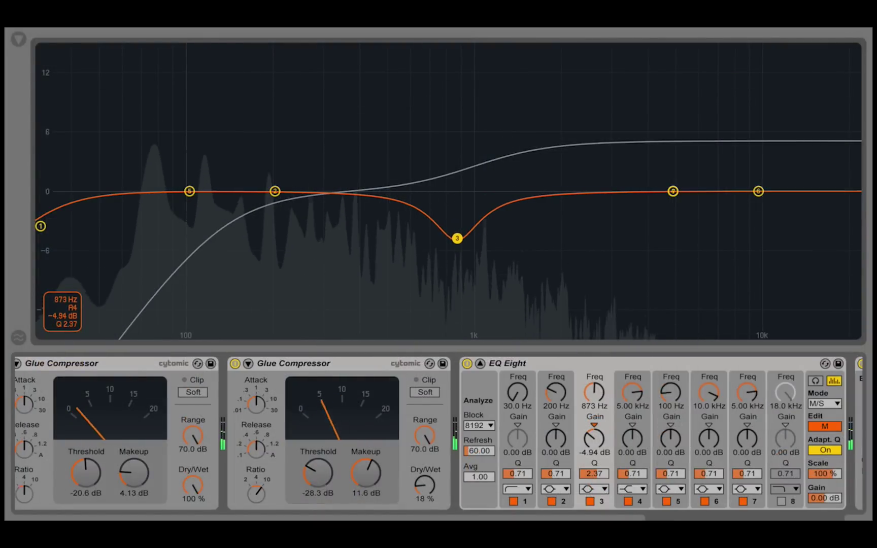